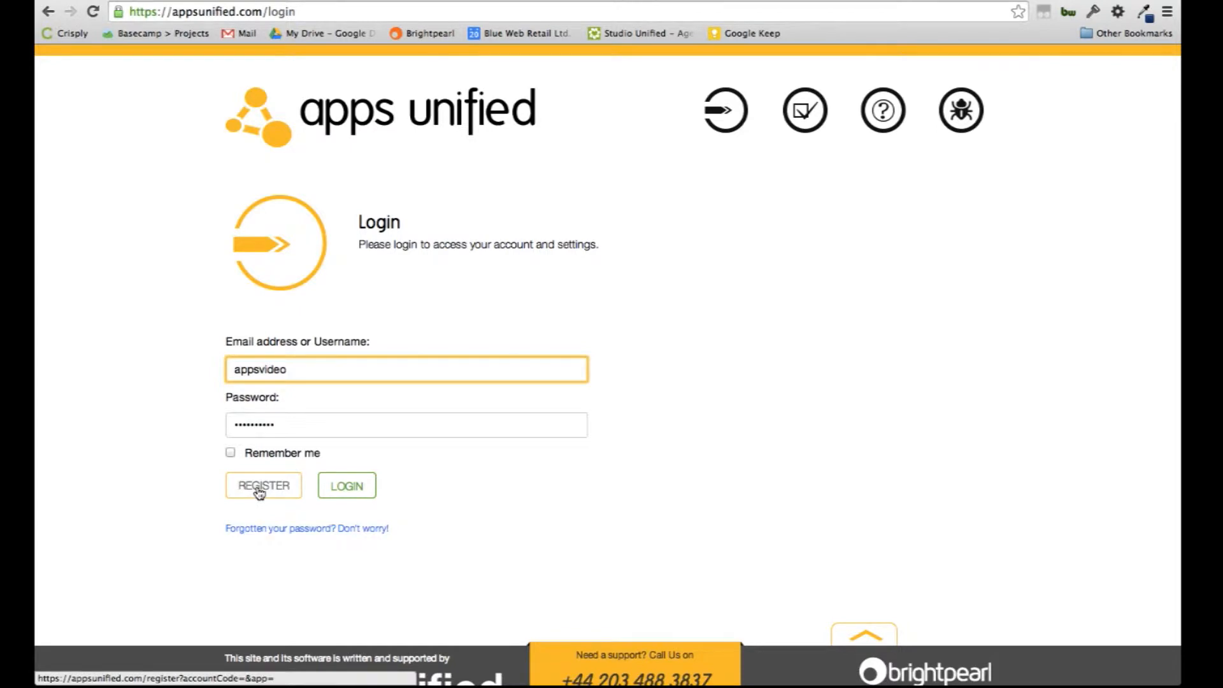
- Log in to Apps Unified with the prefilled credentials and open the Auto Goods Out module from the dashboard
click(348, 487)
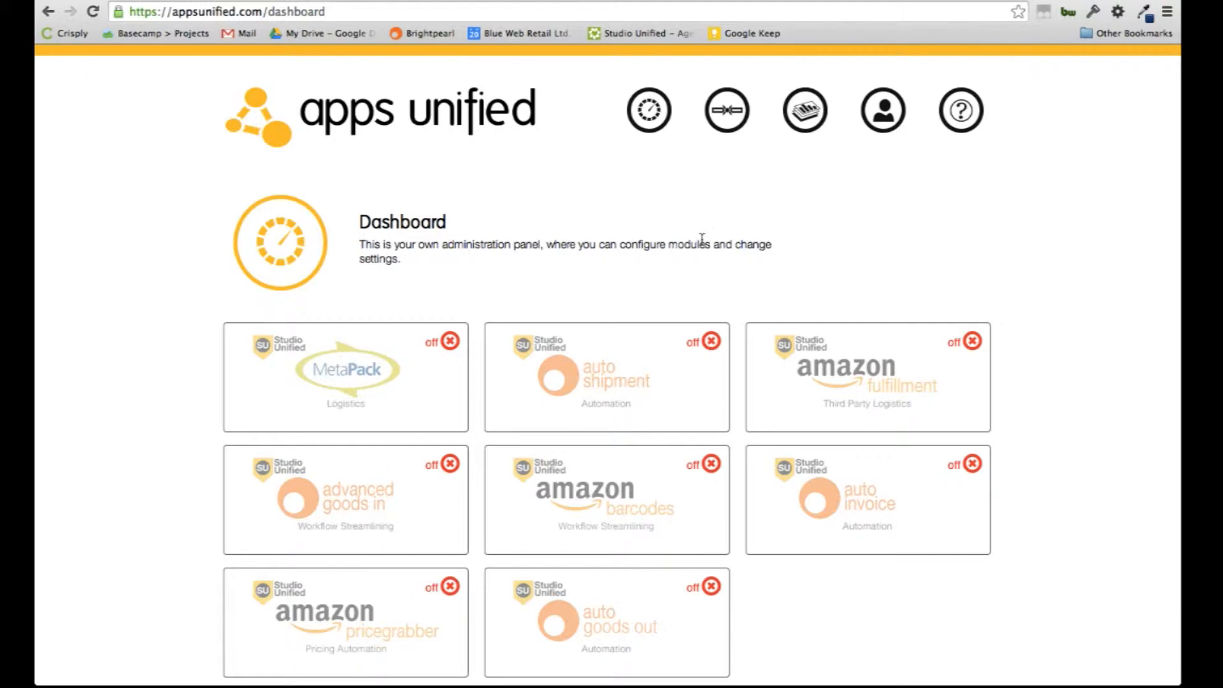
mouse_move(806, 114)
click(767, 252)
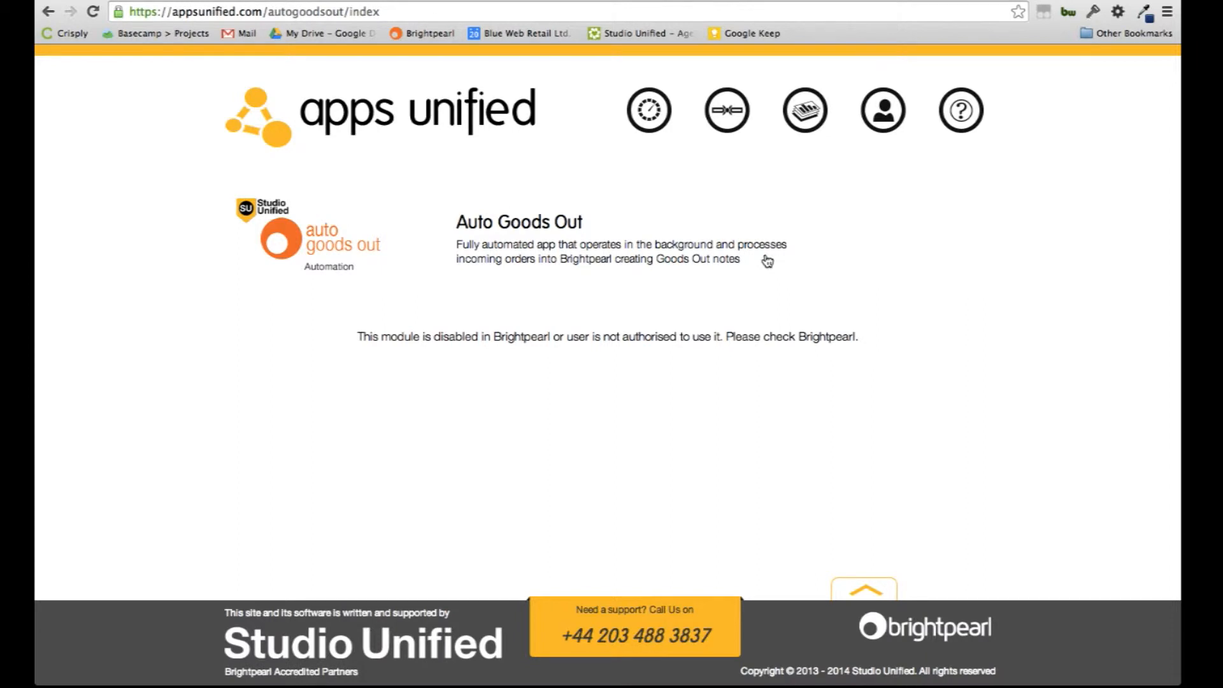
- Switch to the installed apps in Brightpearl and turn on the Auto Goods Out app for the account
mouse_move(650, 118)
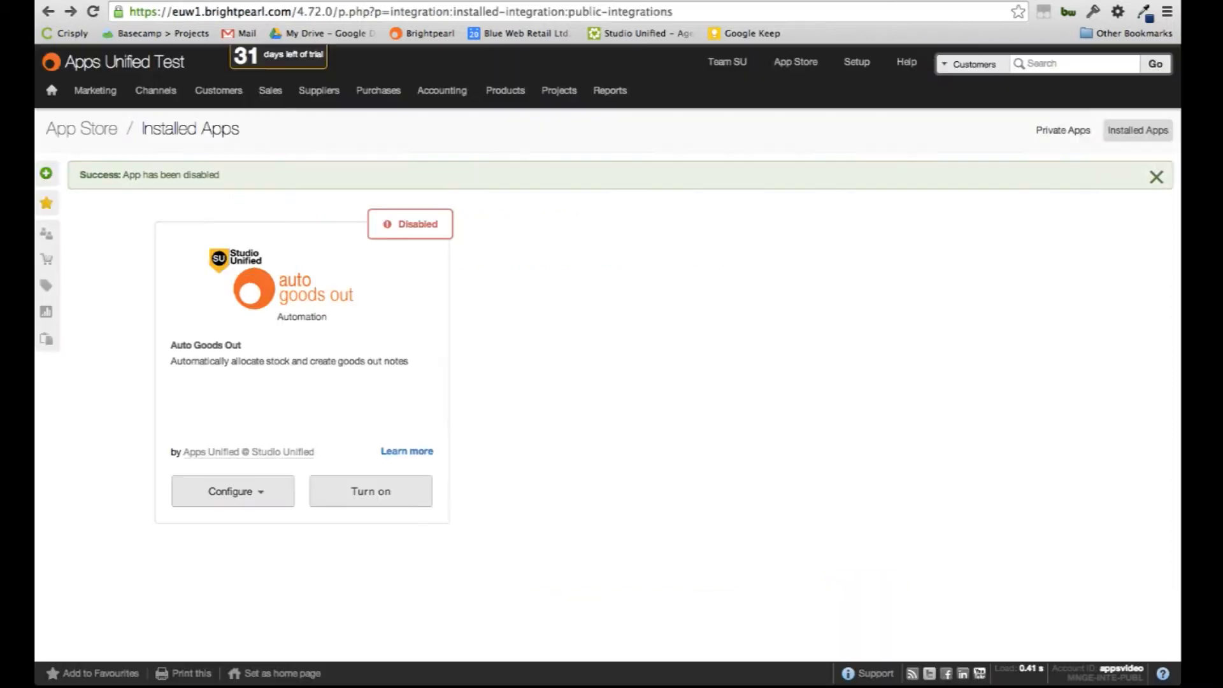
click(377, 493)
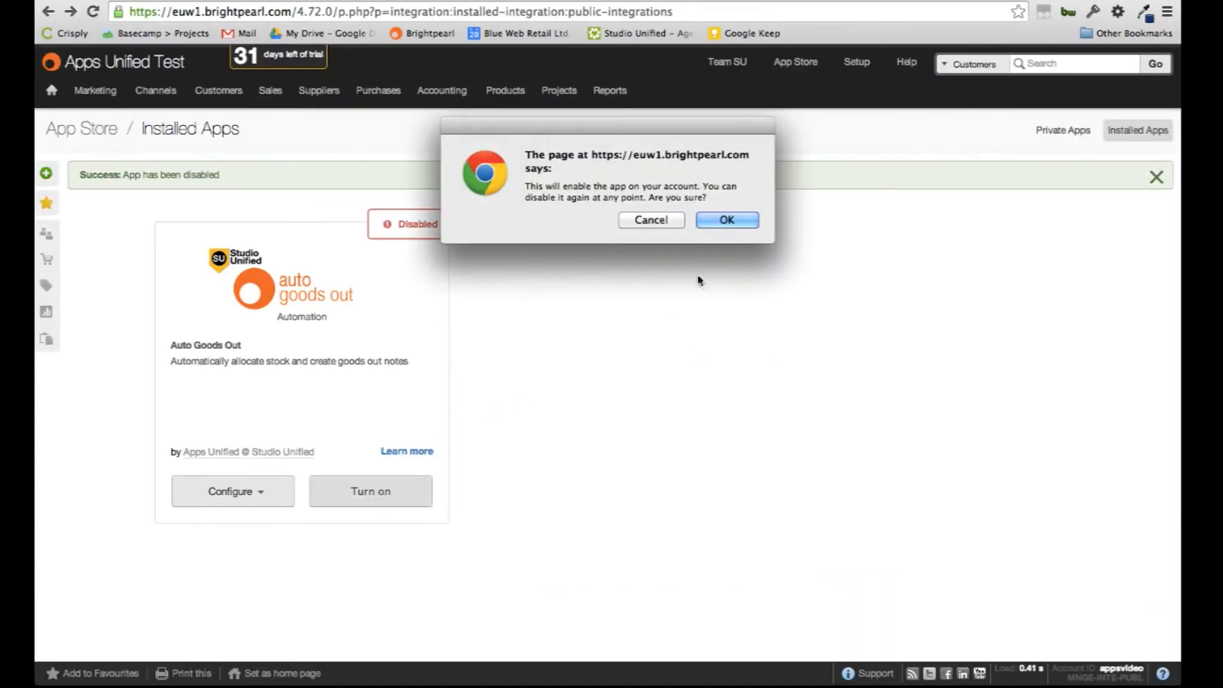
click(725, 222)
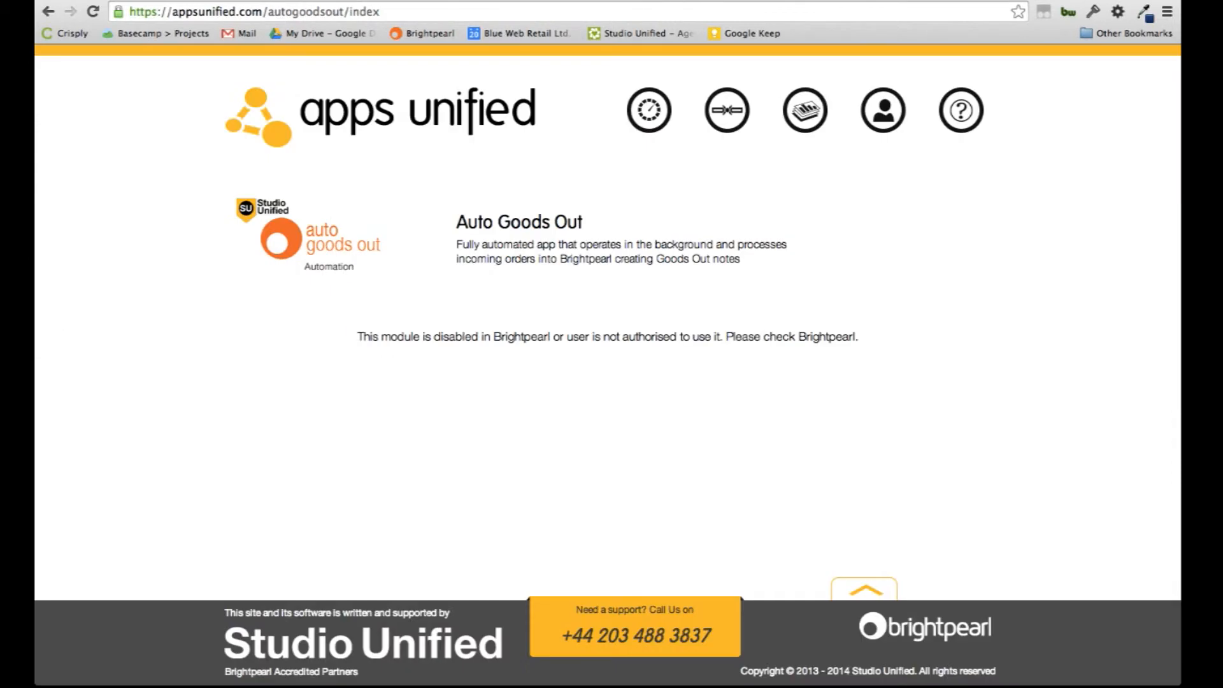
- Switch back to Apps Unified, reload the Auto Goods Out page and set Enable this module to Yes
click(94, 11)
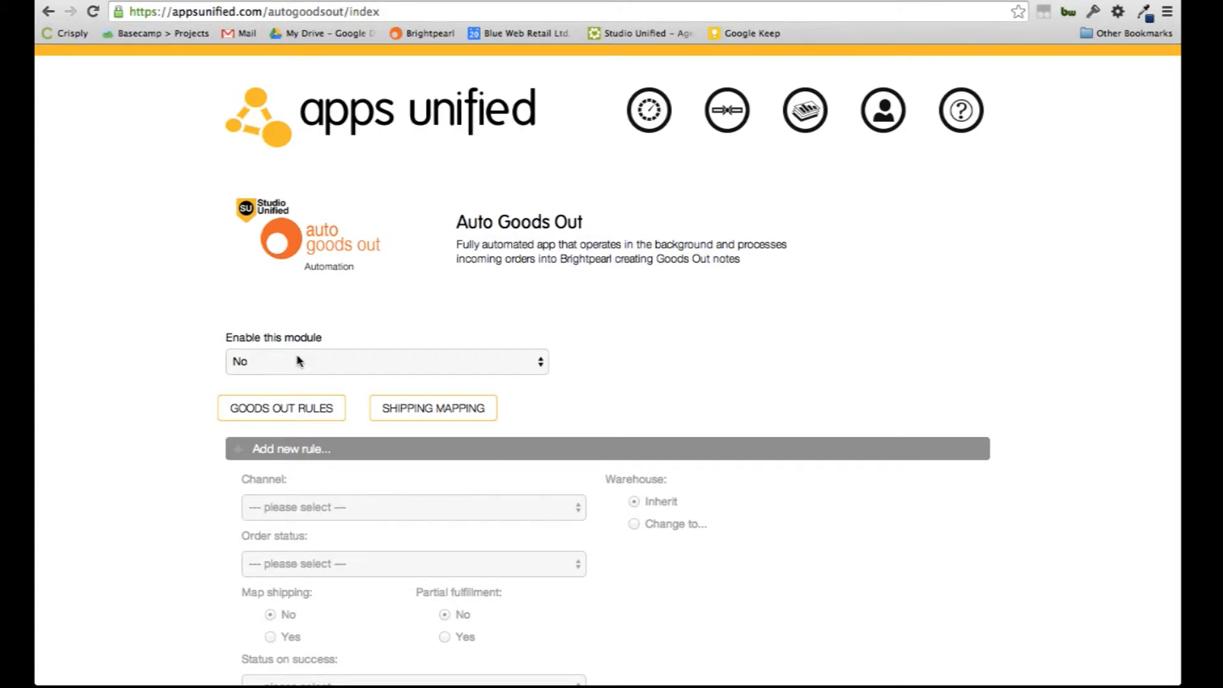
click(313, 367)
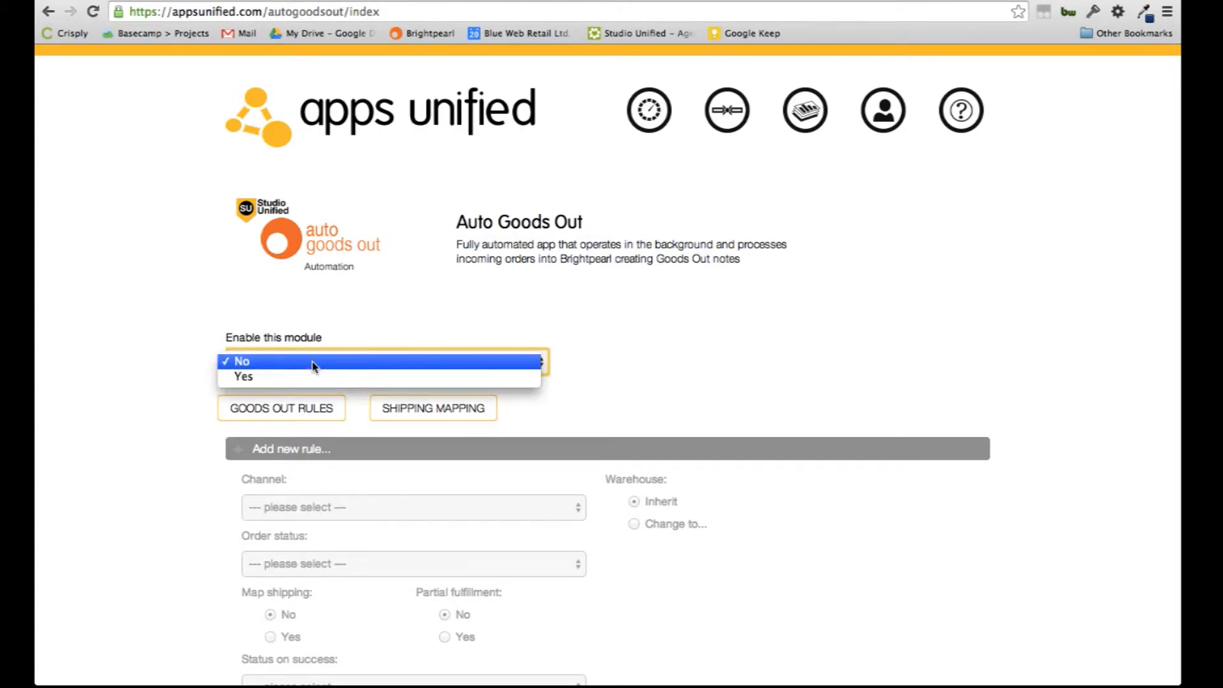
click(310, 381)
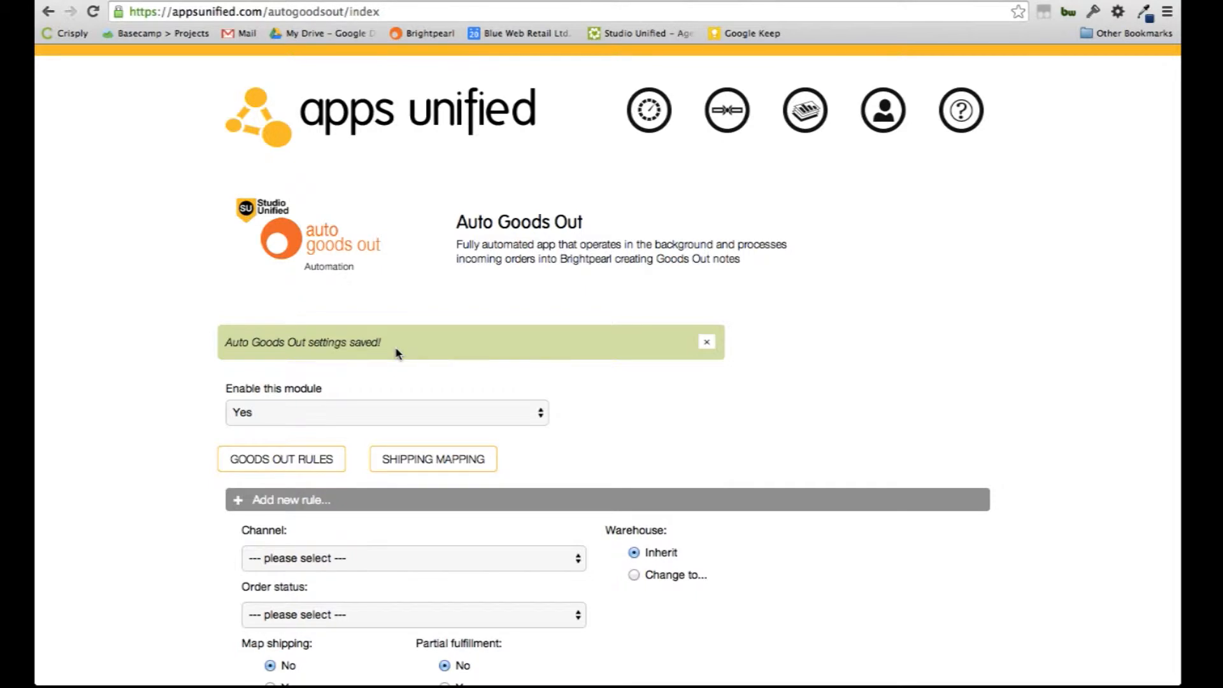
- In the new goods out rule, set the channel to Department 1 and the order status to Approved
scroll(395, 354, down, 3)
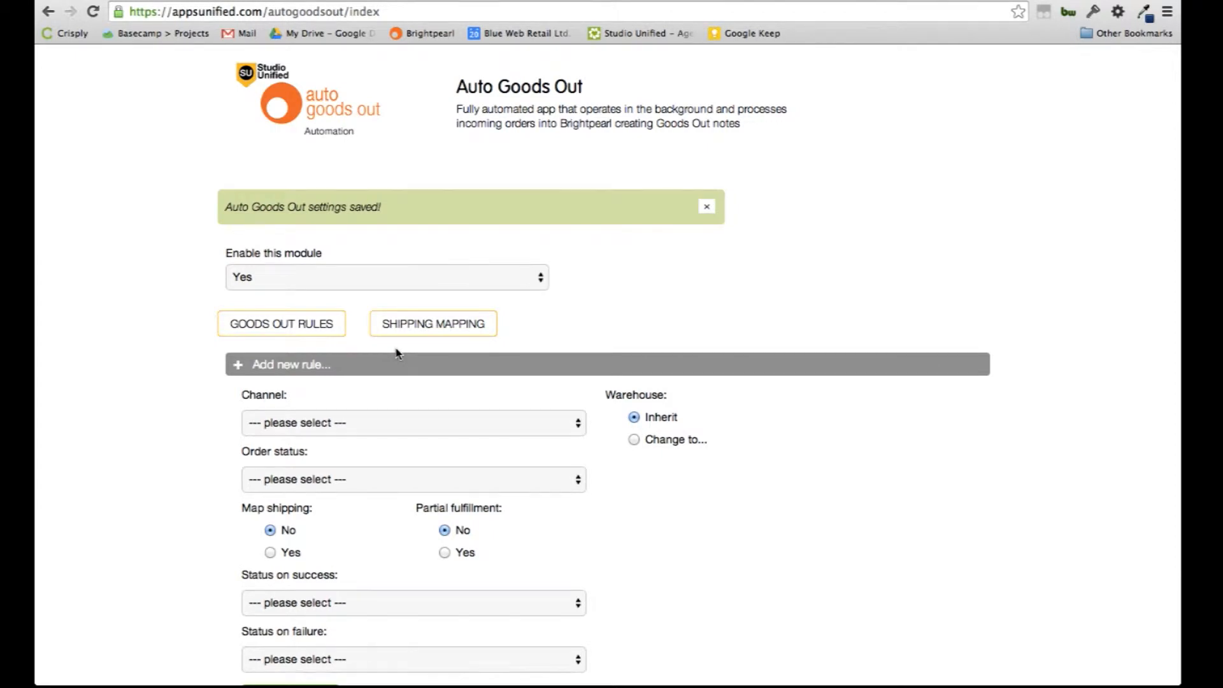
scroll(395, 354, down, 3)
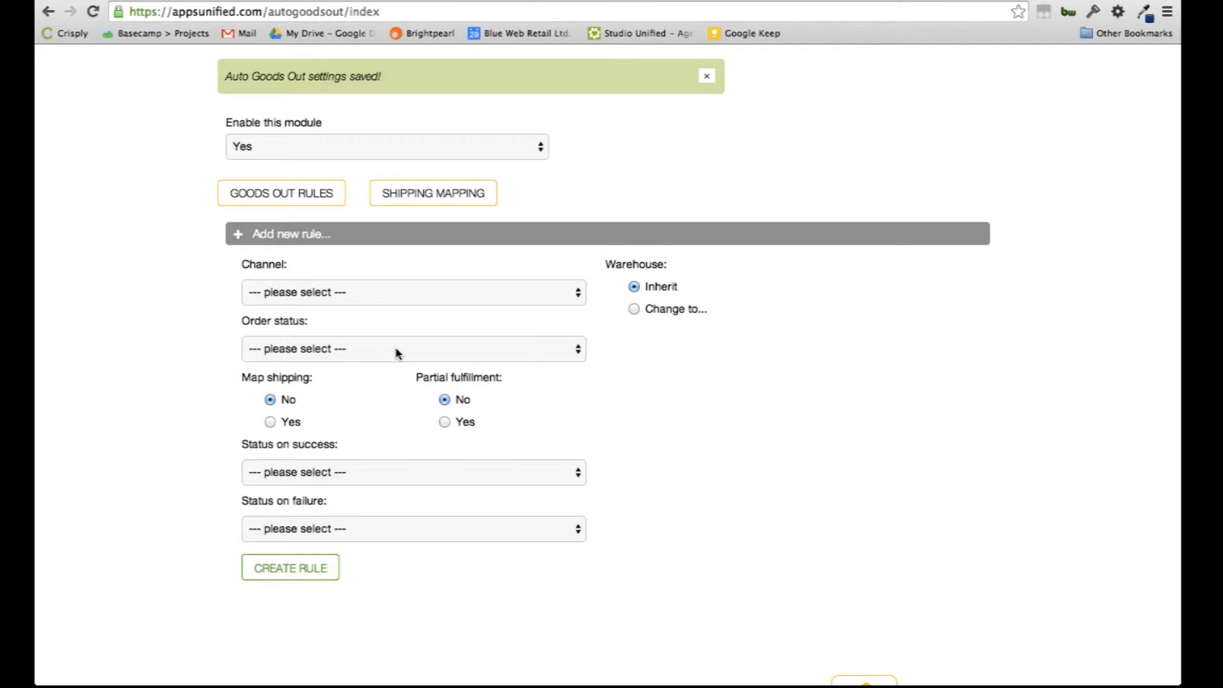
click(402, 298)
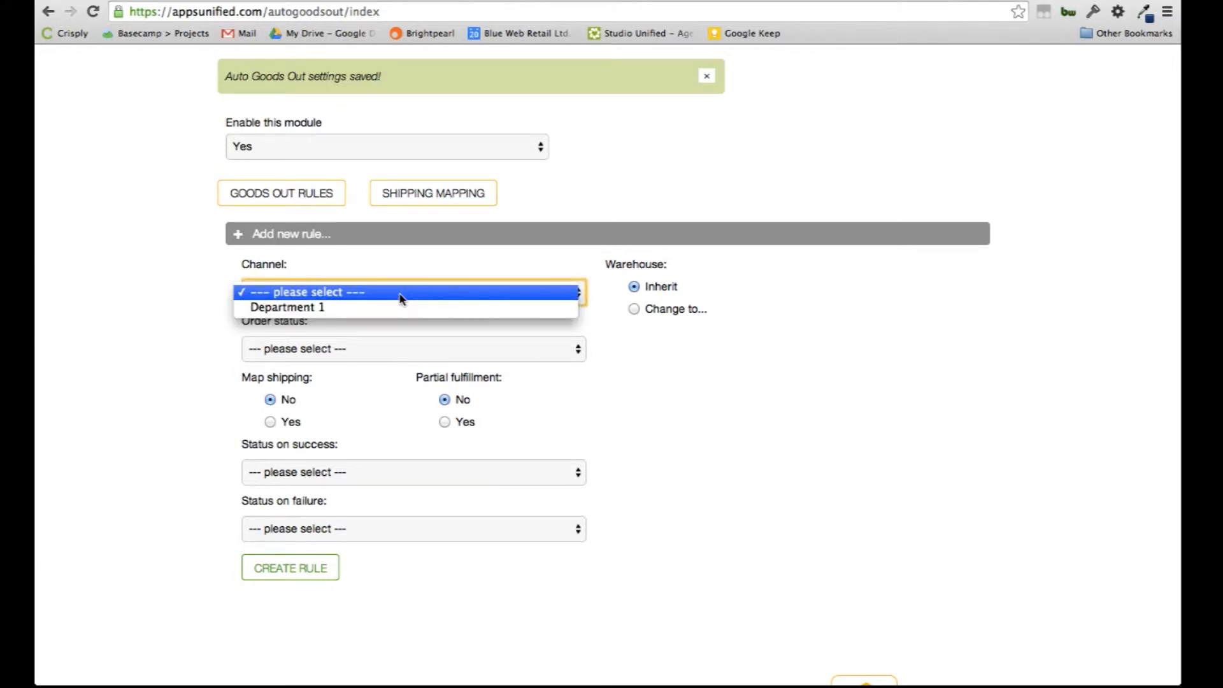
click(402, 308)
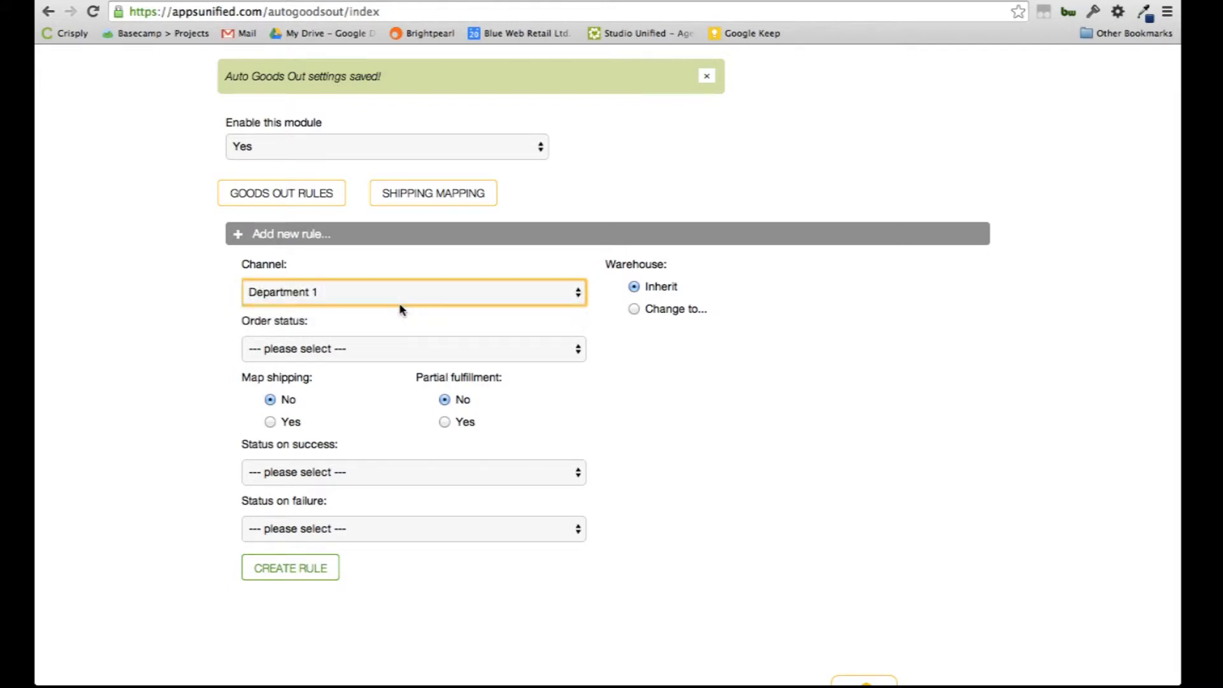
click(394, 355)
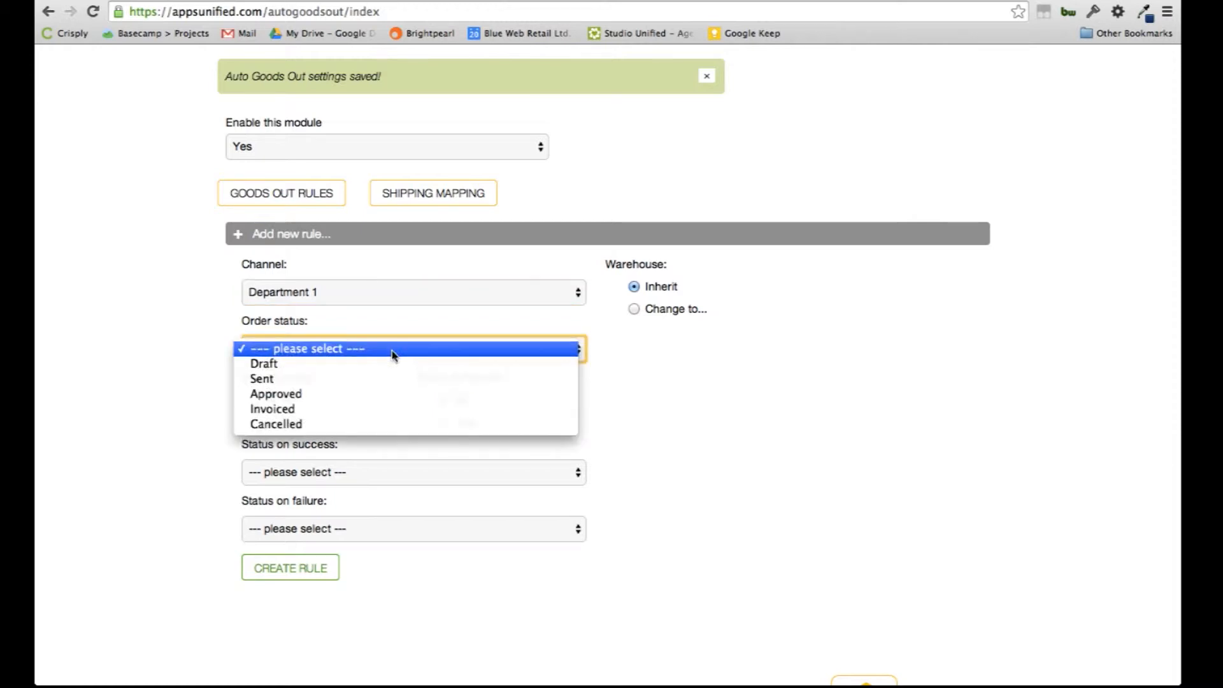
click(392, 395)
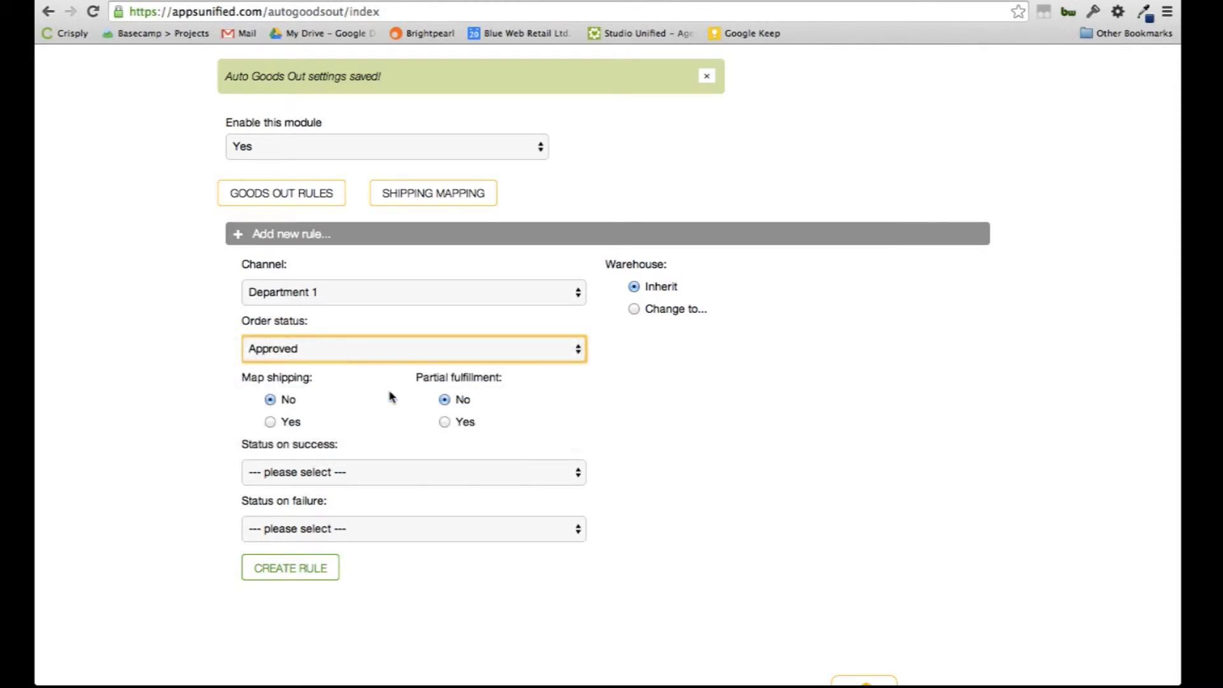
- Set both partial fulfillment and map shipping to Yes for the new rule
scroll(392, 396, down, 1)
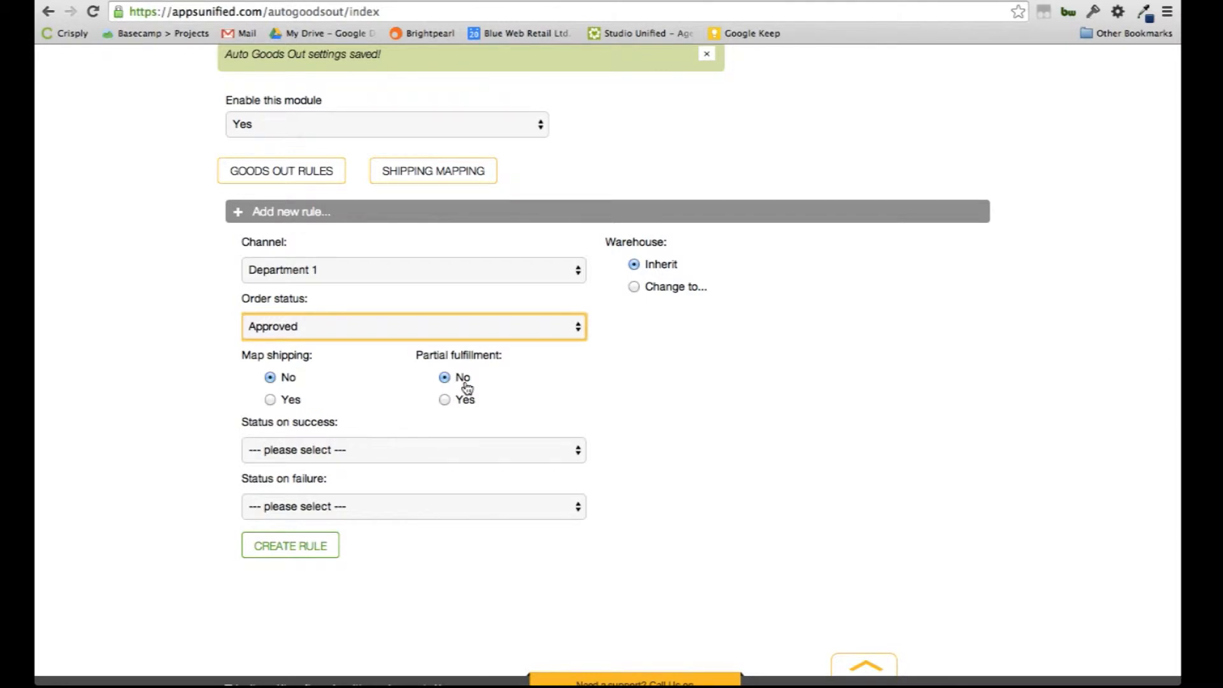
click(446, 401)
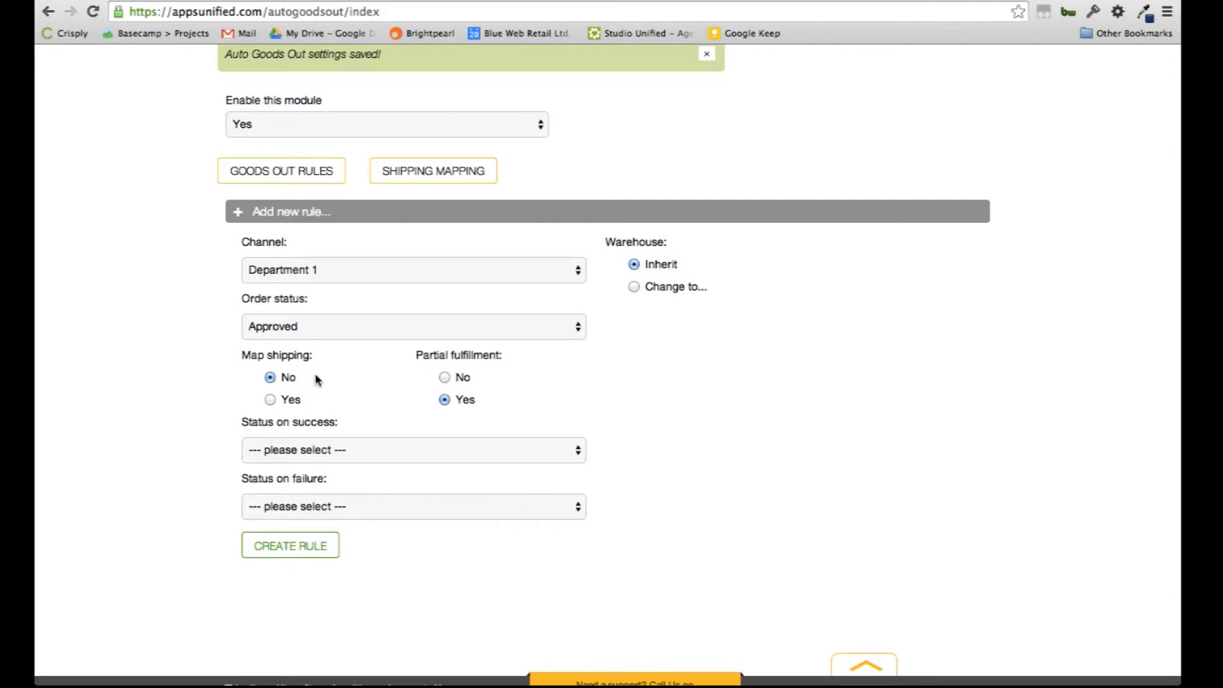
click(271, 402)
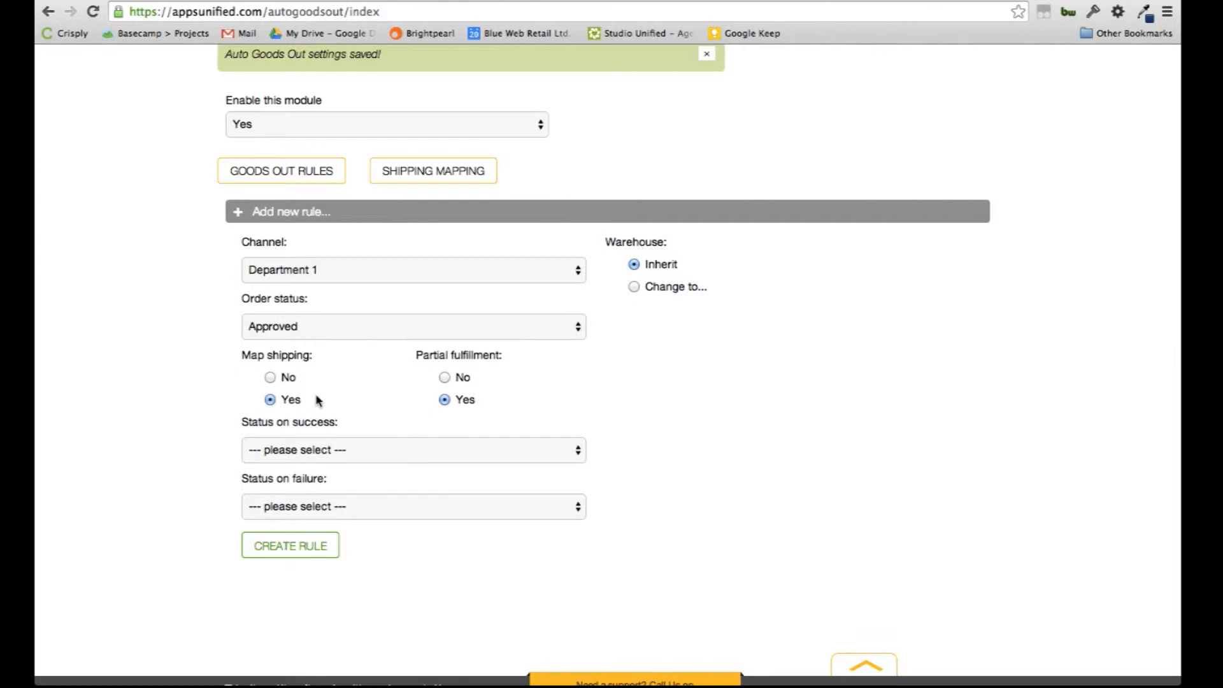
- View the module's shipping mappings and return to the goods out rule form
click(441, 174)
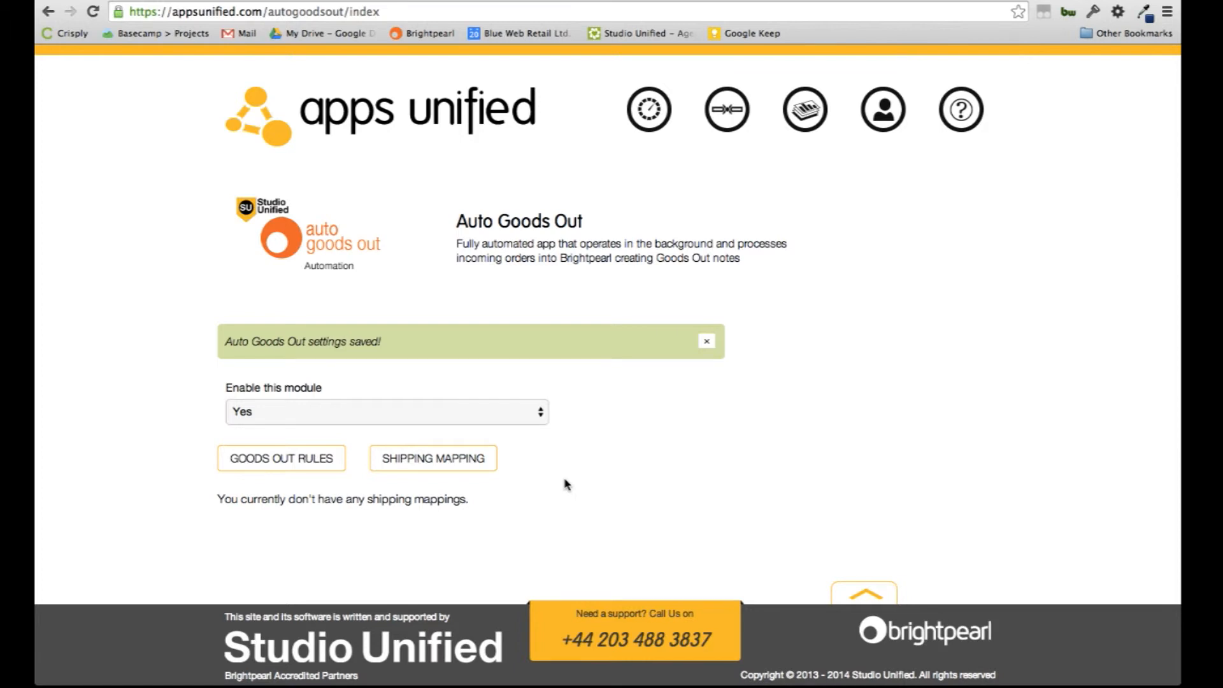
click(297, 458)
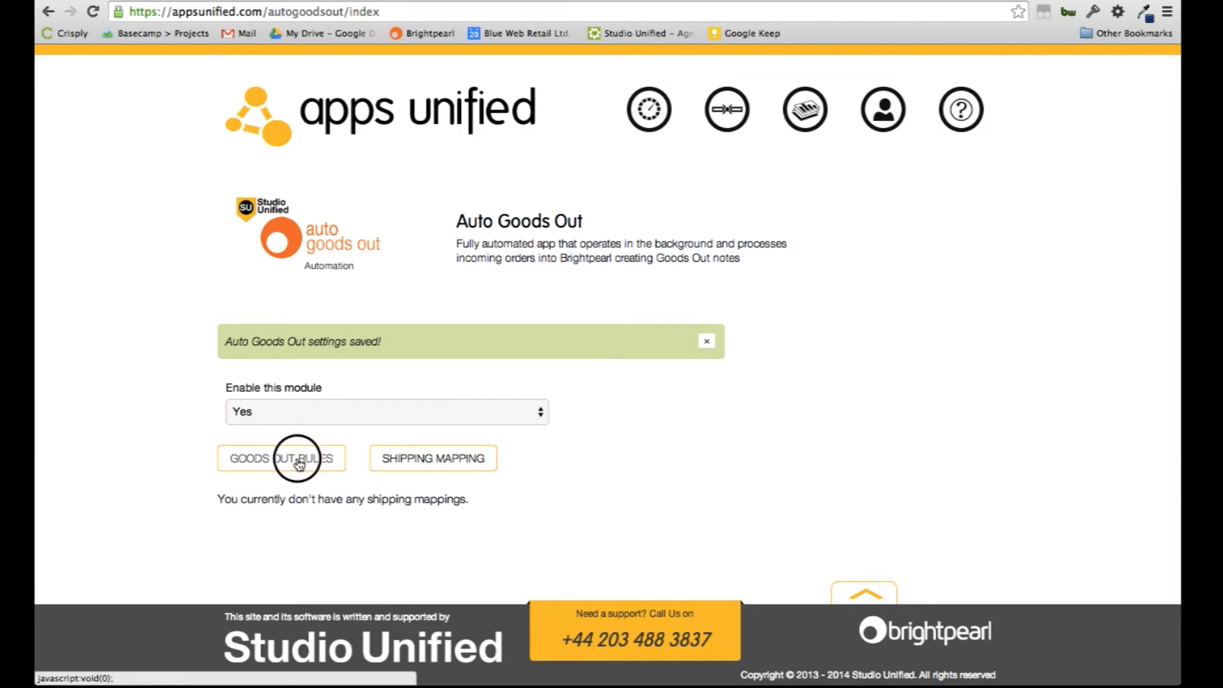
scroll(297, 462, down, 5)
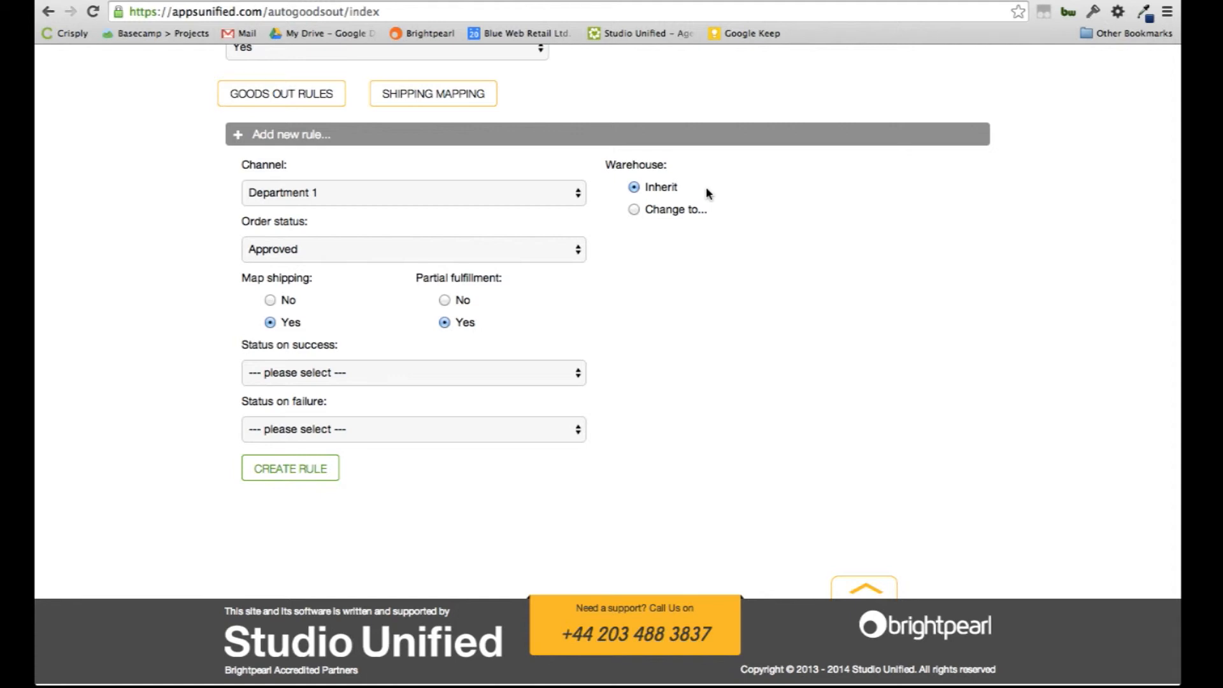
- Change the rule's warehouse to Main warehouse with priority 1 and Secondary Warehouse with priority 2, and create the rule
click(635, 210)
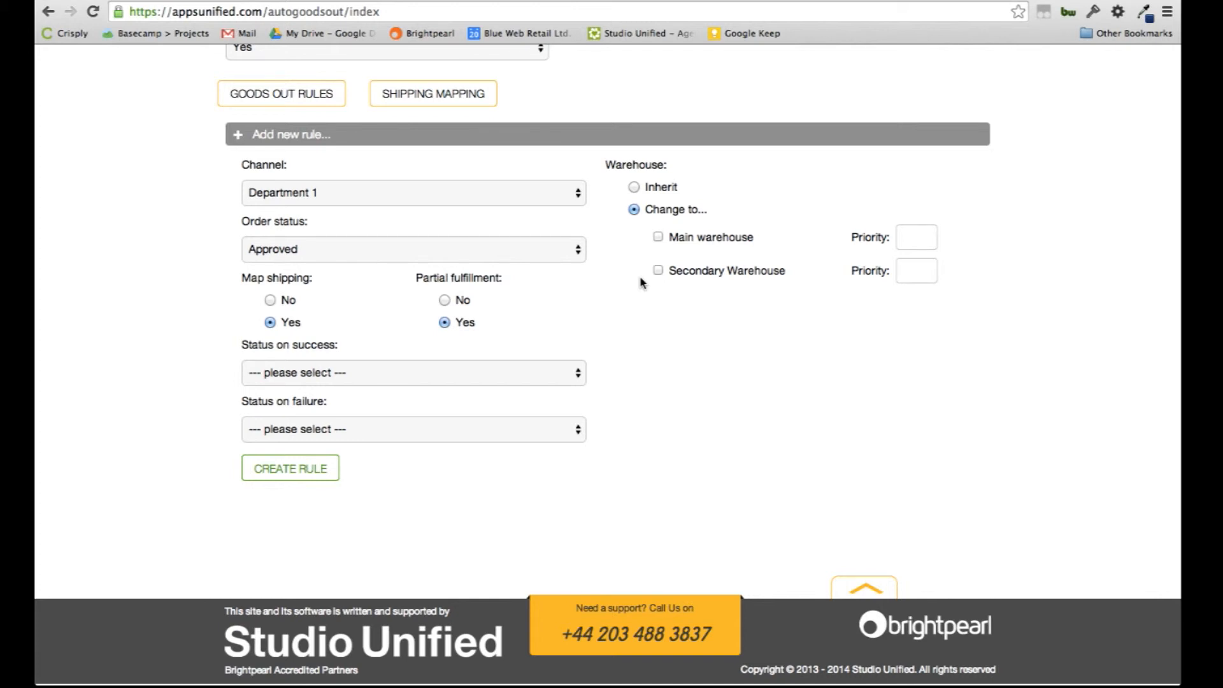
click(658, 237)
click(659, 271)
click(911, 236)
text(1)
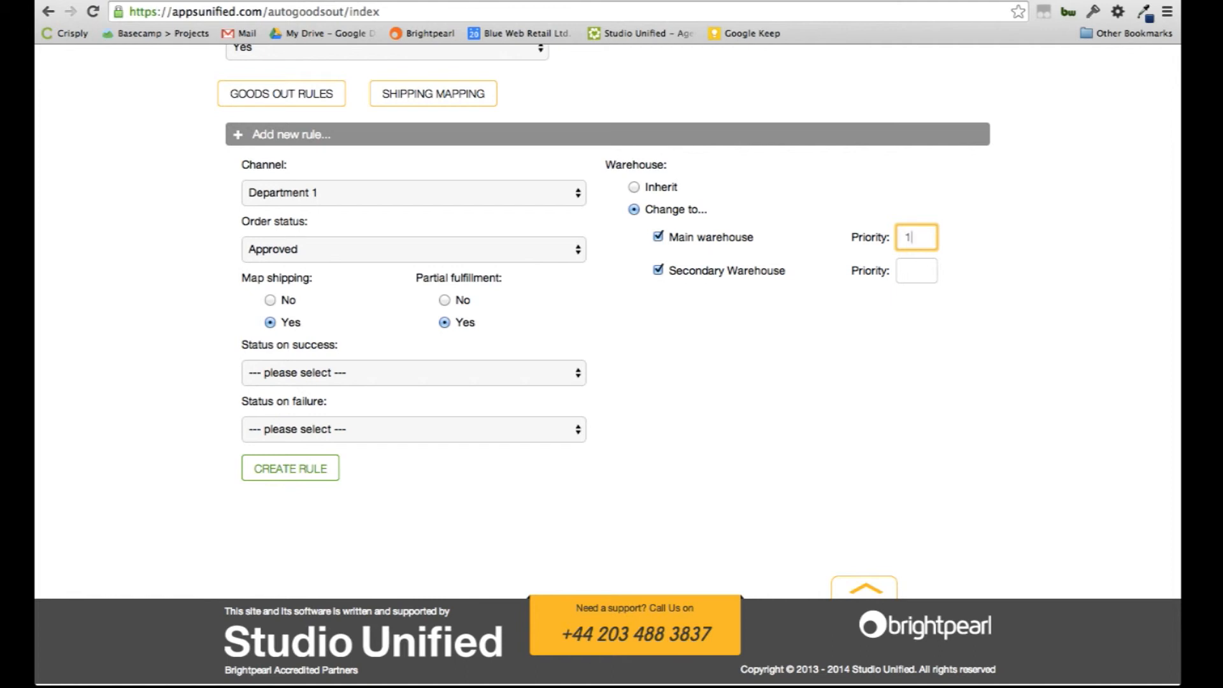
click(912, 271)
text(2)
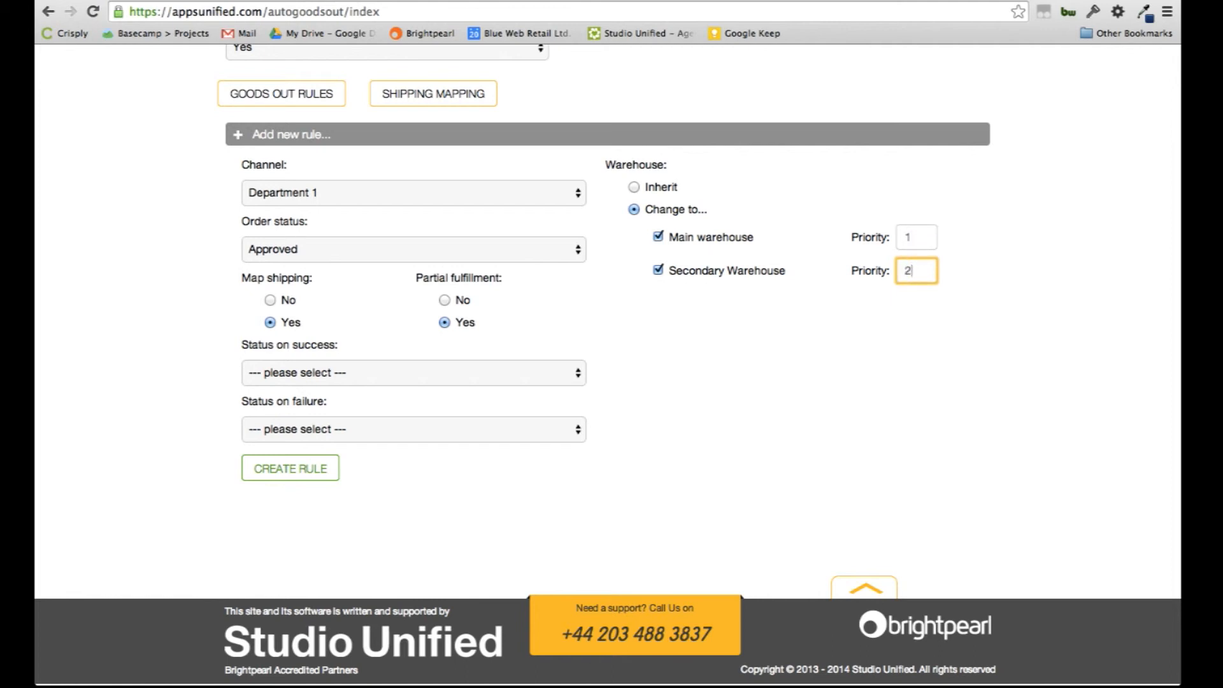
click(910, 327)
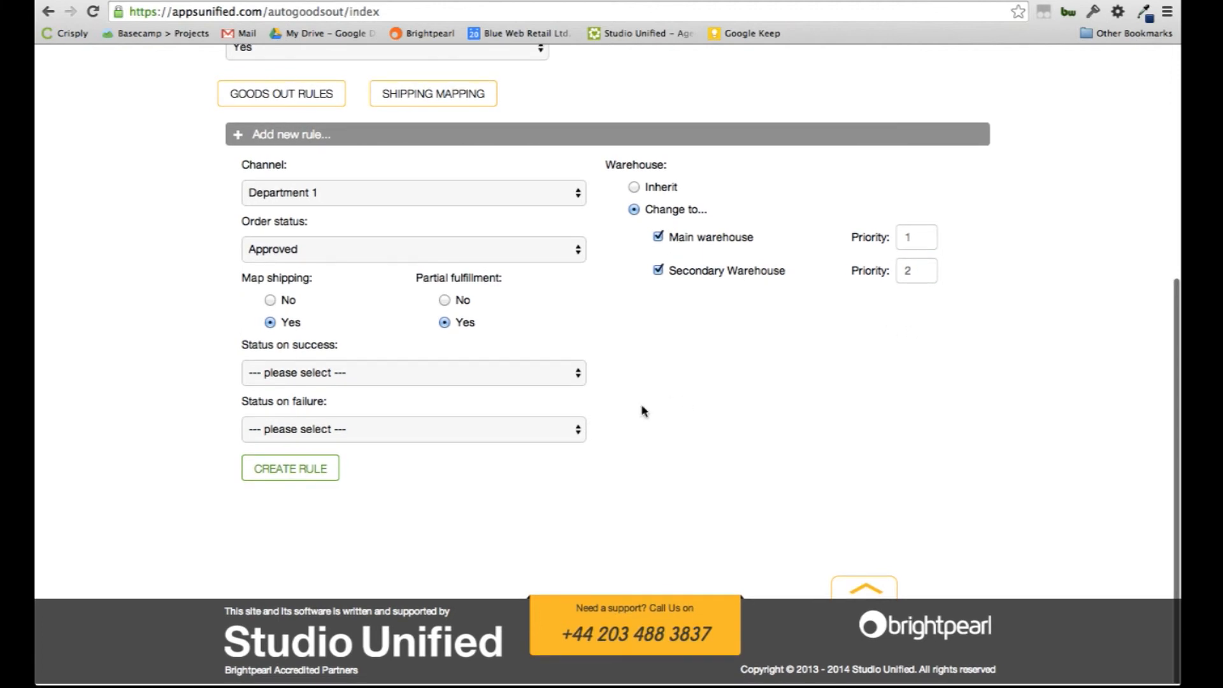
click(324, 465)
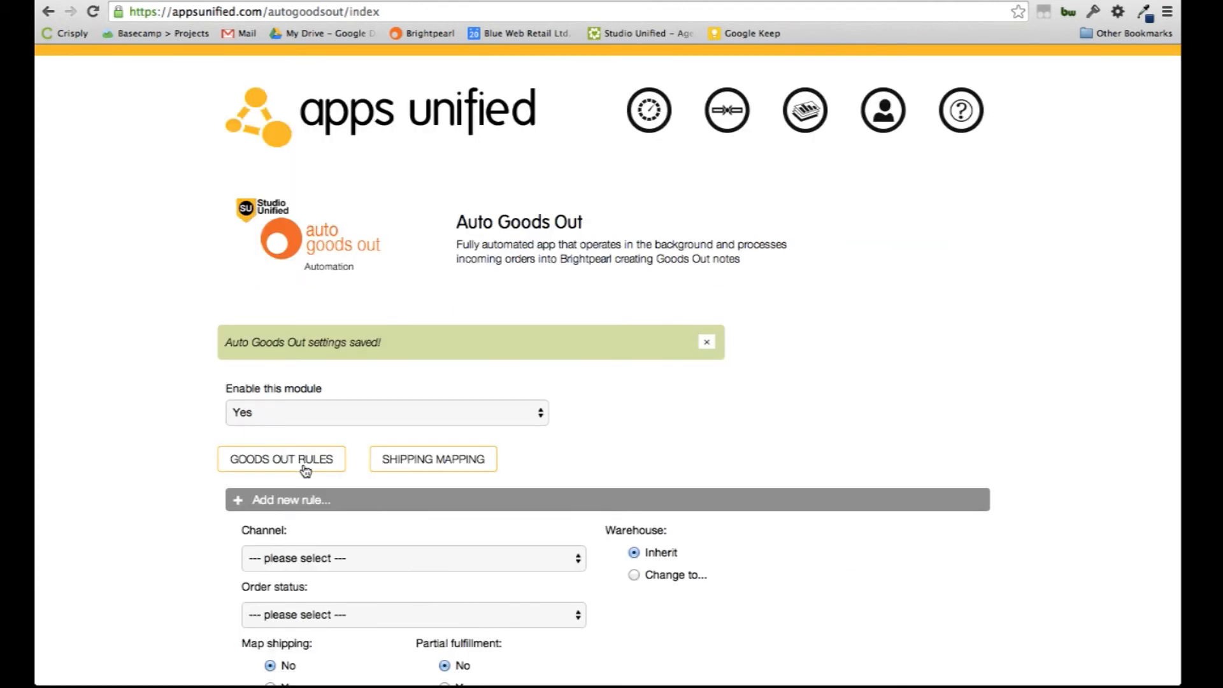
- Check the created rule's entry below the rule form and open the shipping mappings
scroll(305, 471, down, 6)
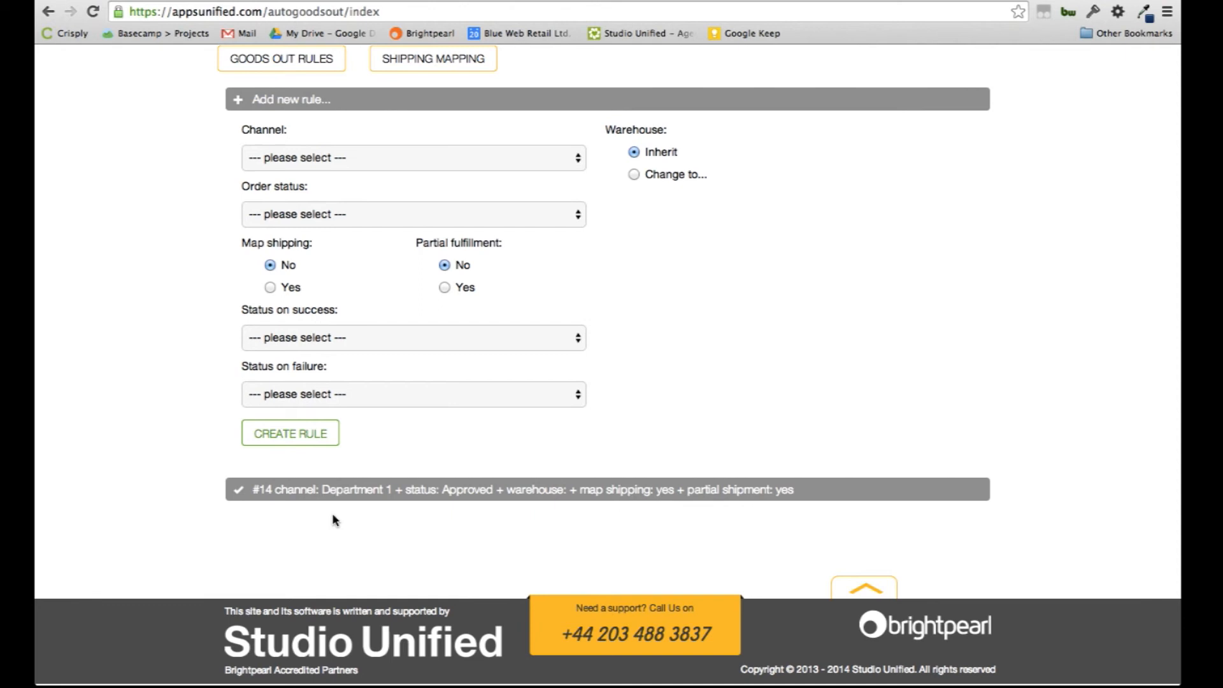
scroll(333, 519, up, 6)
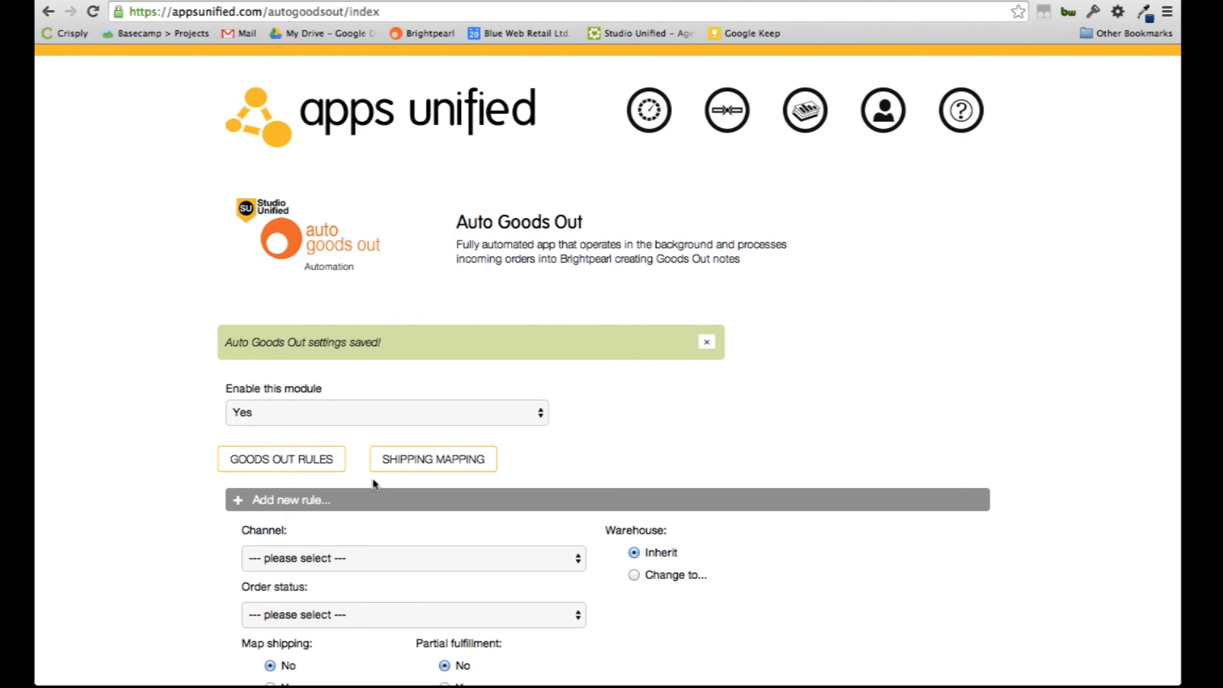
click(433, 458)
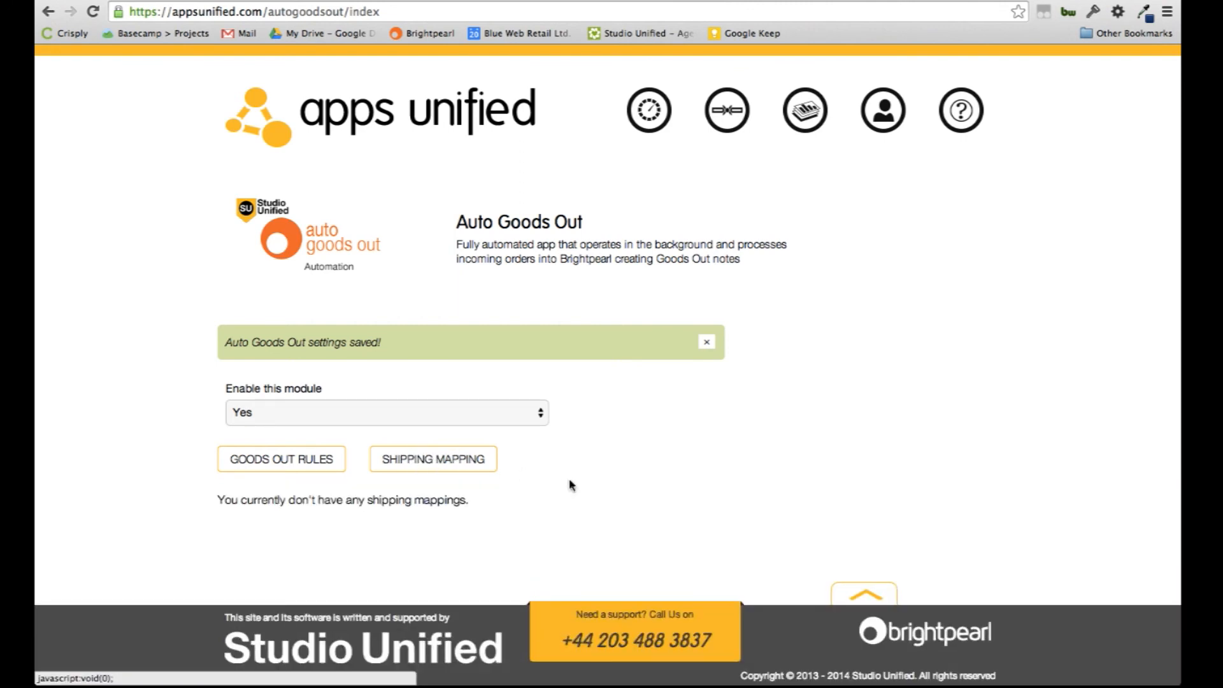